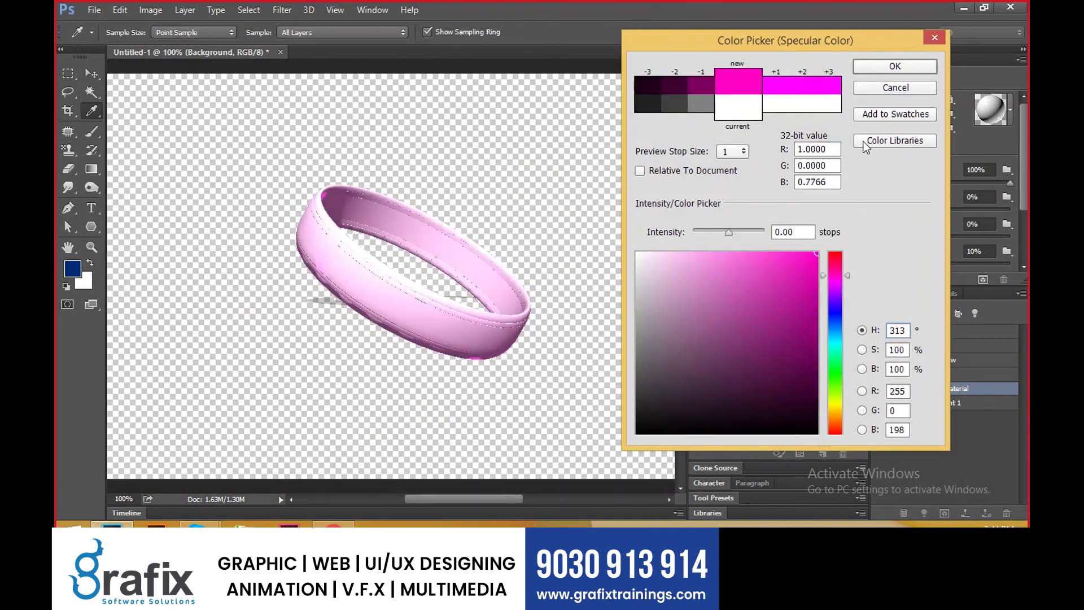
# - Accept the magenta specular color (RGB 255, 0, 198) and set the ring material's illumination color to RGB 182, 0, 184
pyautogui.click(885, 68)
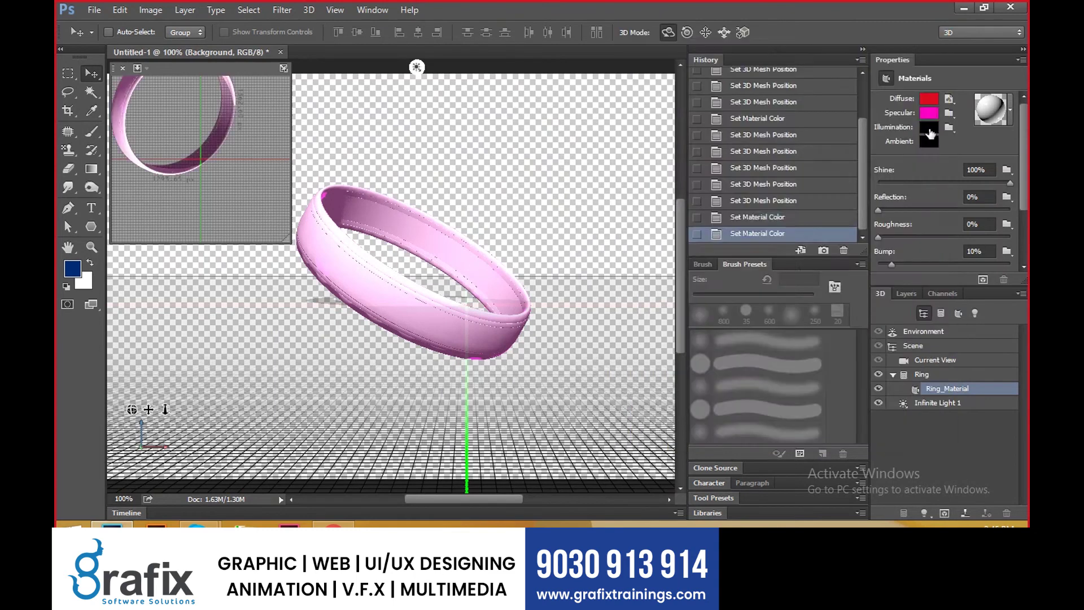
pyautogui.click(930, 132)
pyautogui.click(819, 252)
pyautogui.moveTo(839, 339)
pyautogui.mouseDown()
pyautogui.moveTo(842, 249)
pyautogui.moveTo(841, 282)
pyautogui.mouseUp()
pyautogui.click(819, 304)
pyautogui.click(897, 67)
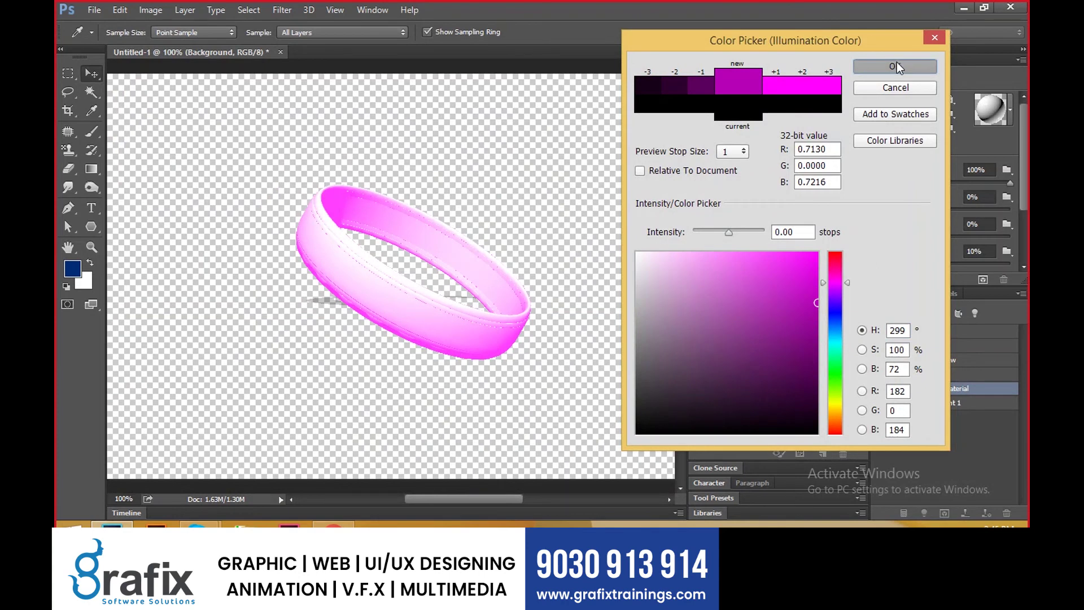
# - Set the ring material's diffuse color to purple and its ambient color to bright cyan
pyautogui.click(930, 101)
pyautogui.click(842, 290)
pyautogui.moveTo(818, 253)
pyautogui.mouseDown()
pyautogui.moveTo(813, 363)
pyautogui.moveTo(817, 271)
pyautogui.mouseUp()
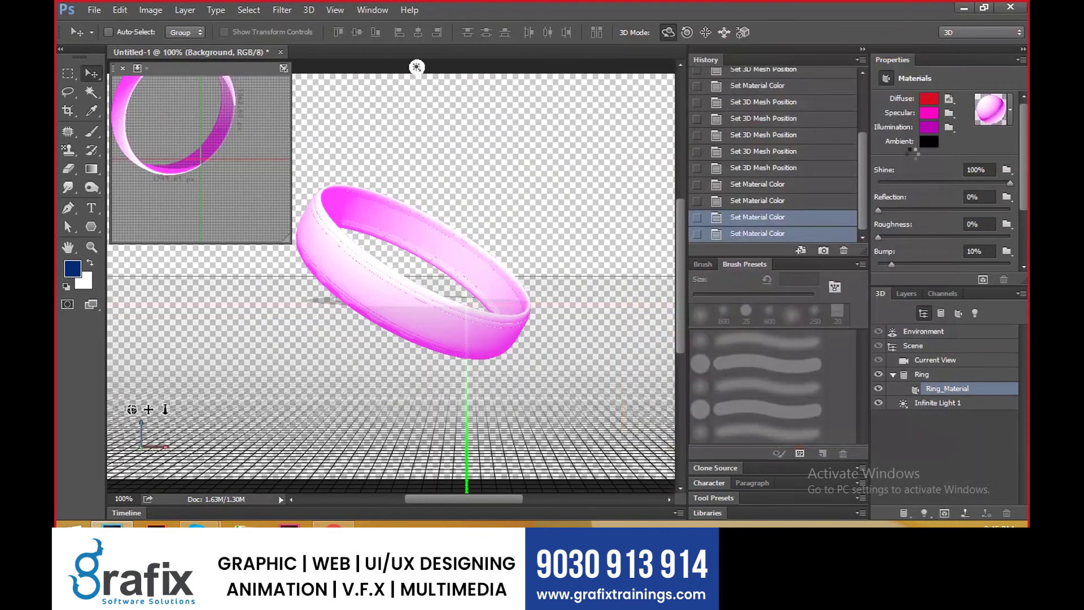
pyautogui.click(930, 141)
pyautogui.click(842, 341)
pyautogui.click(817, 282)
pyautogui.moveTo(817, 281); pyautogui.dragTo(837, 215)
pyautogui.click(895, 68)
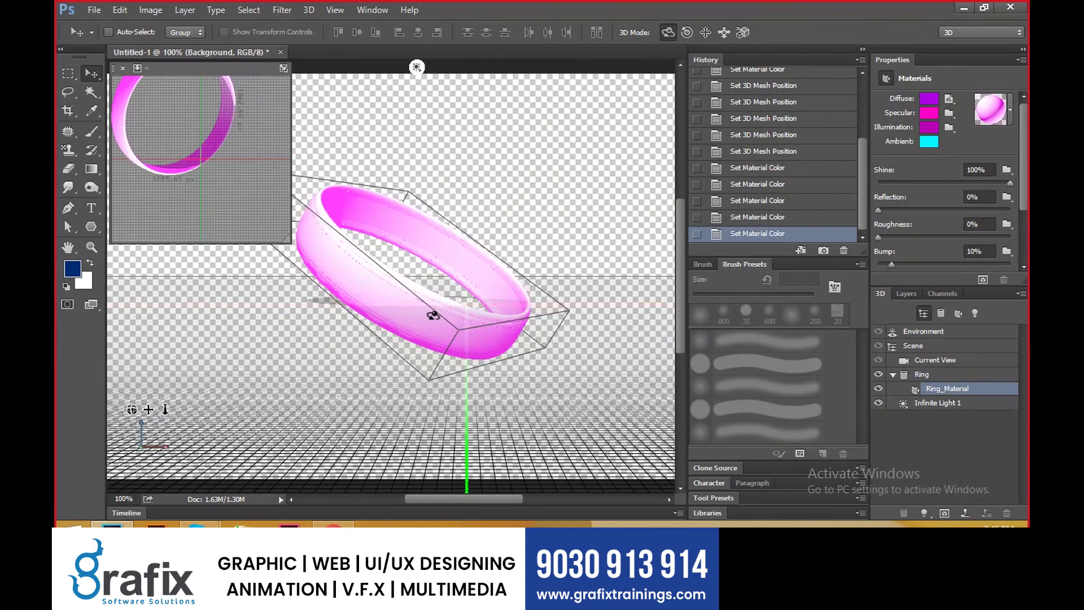
# - Set Infinite Light 1 to 68% intensity with 100% shadow softness
pyautogui.click(434, 316)
pyautogui.click(445, 321)
pyautogui.click(929, 405)
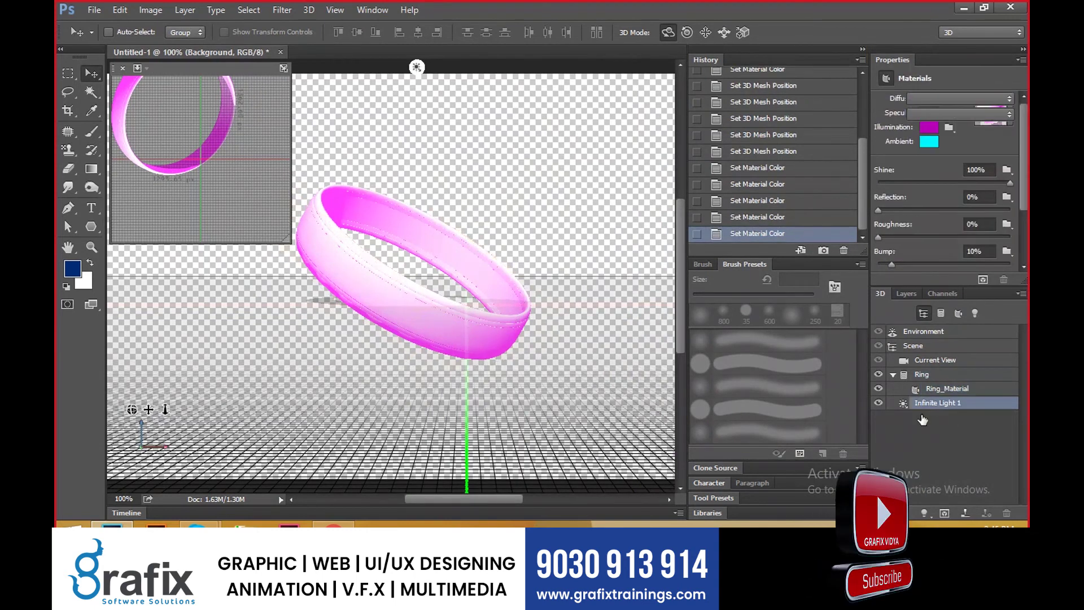
pyautogui.moveTo(892, 148); pyautogui.dragTo(1011, 176)
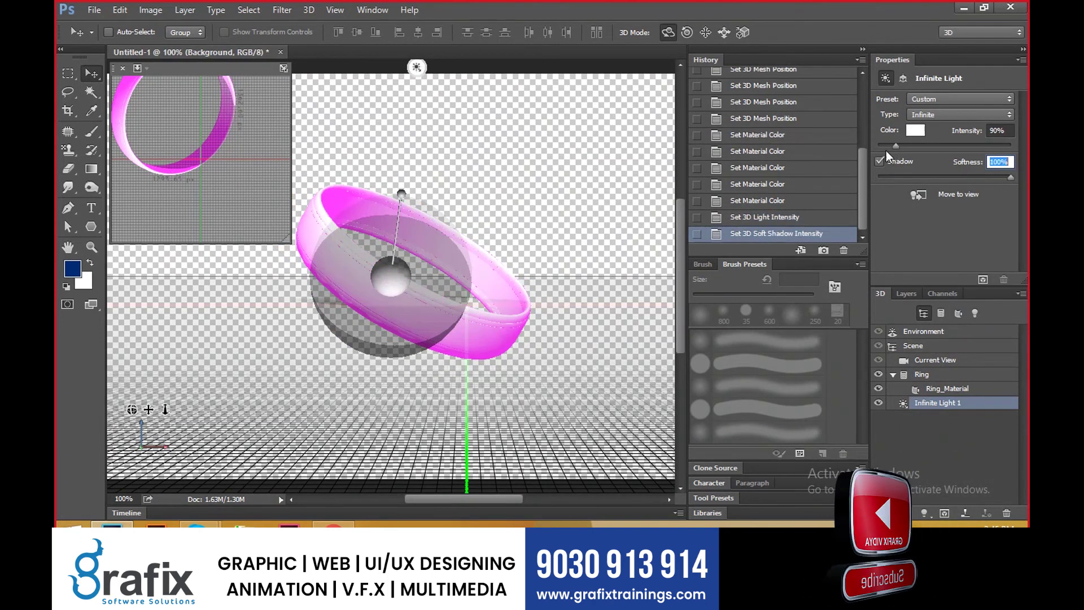
pyautogui.moveTo(900, 146)
pyautogui.mouseDown()
pyautogui.moveTo(918, 147)
pyautogui.moveTo(892, 149)
pyautogui.mouseUp()
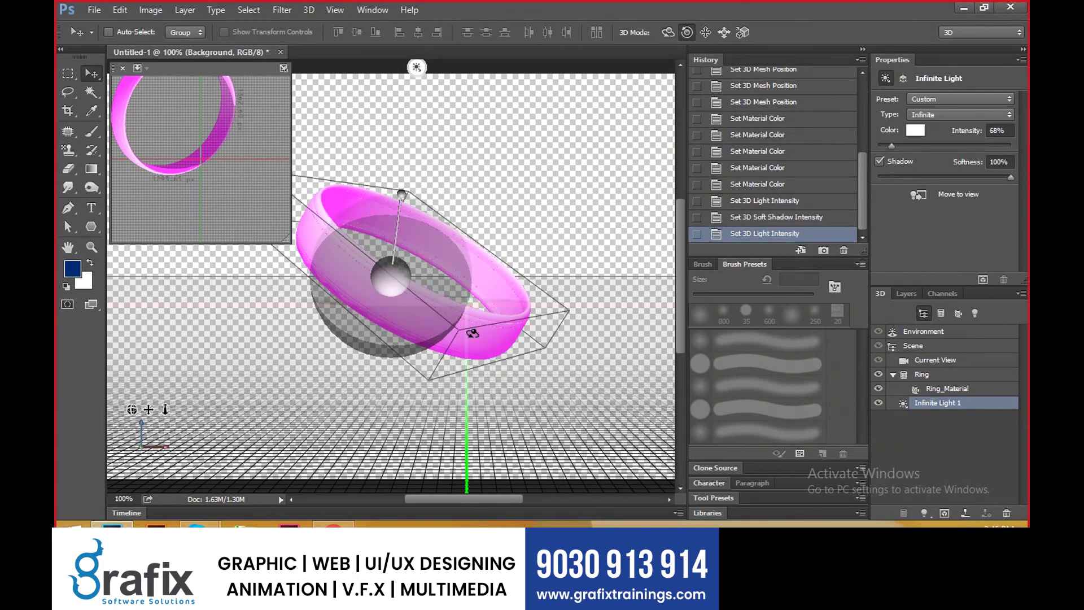
# - Shift and shrink the ring mesh toward the canvas's upper right, rotating it about 21.8° around Z
pyautogui.click(473, 333)
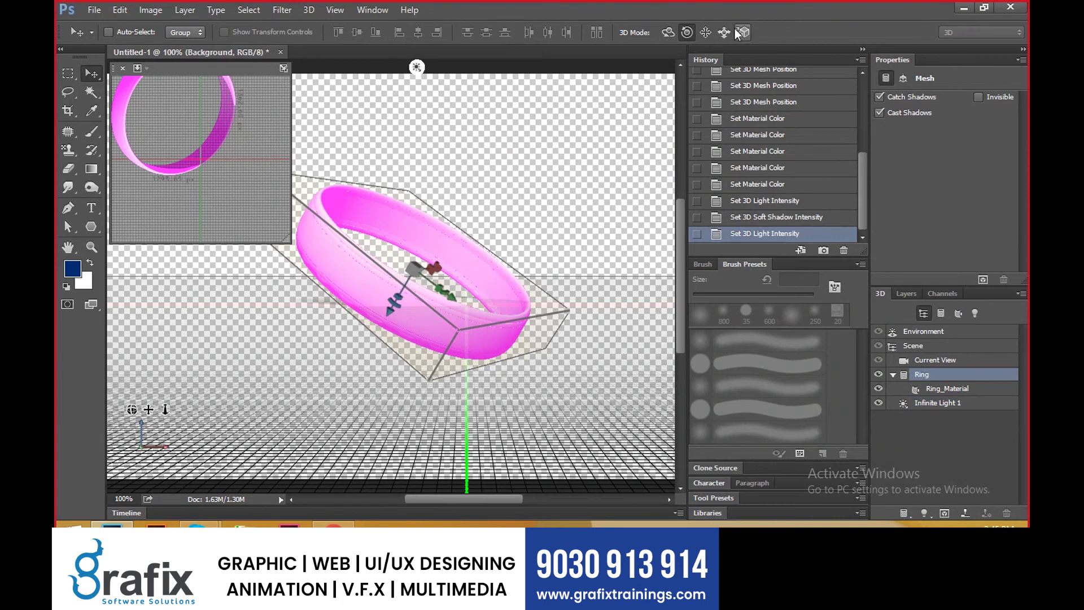
pyautogui.moveTo(390, 310)
pyautogui.mouseDown()
pyautogui.moveTo(419, 285)
pyautogui.moveTo(385, 246)
pyautogui.moveTo(398, 303)
pyautogui.mouseUp()
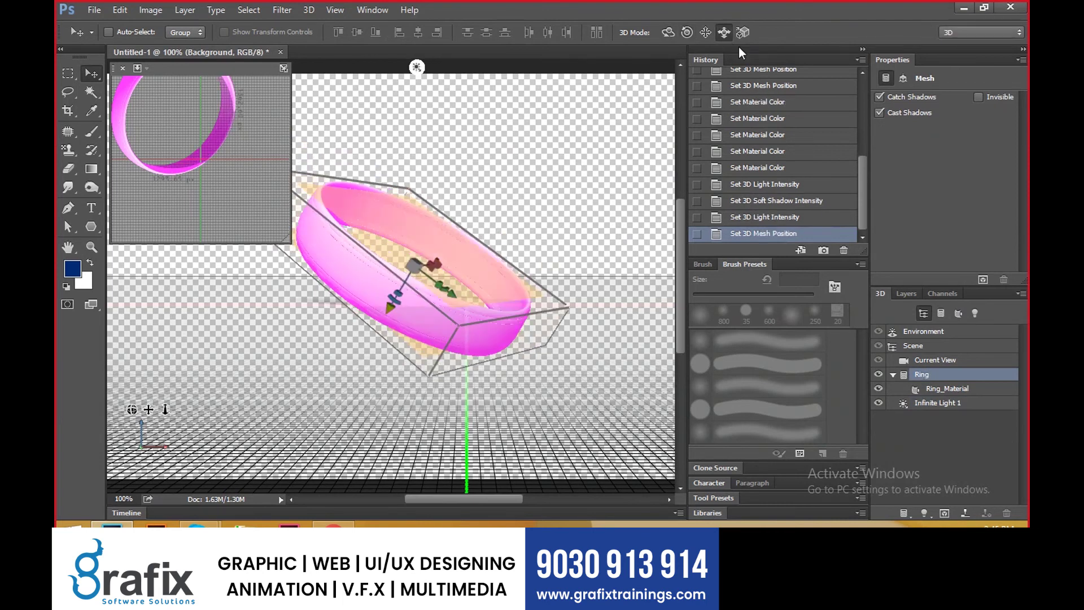
pyautogui.moveTo(576, 300); pyautogui.dragTo(620, 325)
pyautogui.moveTo(390, 308); pyautogui.dragTo(410, 212)
pyautogui.moveTo(486, 291); pyautogui.dragTo(565, 345)
pyautogui.moveTo(530, 250); pyautogui.dragTo(593, 300)
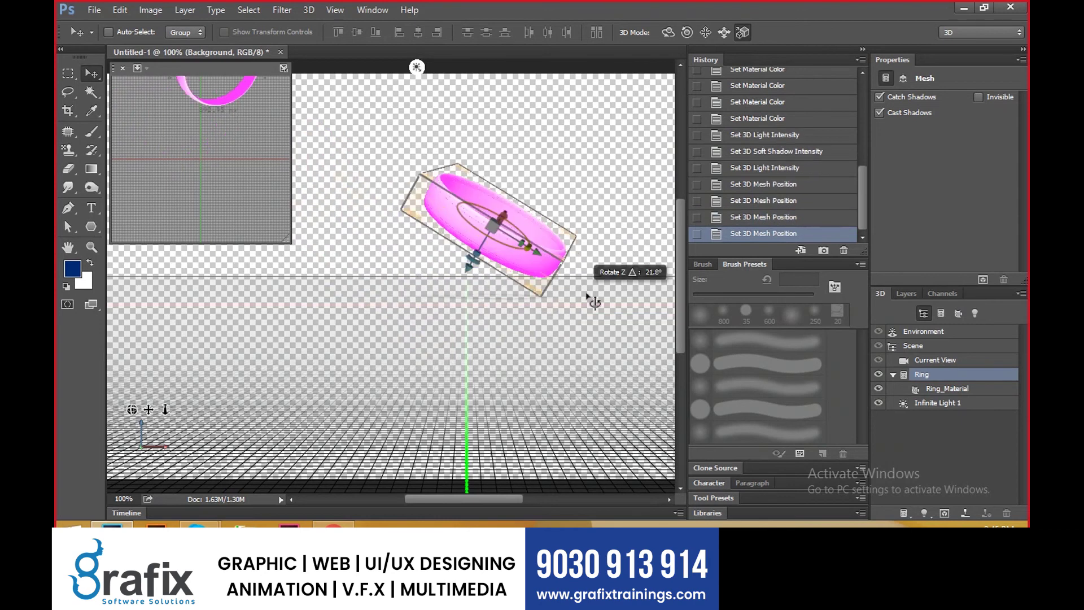
# - Enlarge the ring mesh and reposition it so it lies tilted diagonally across the middle of the canvas
pyautogui.moveTo(495, 236); pyautogui.dragTo(535, 236)
pyautogui.moveTo(482, 182); pyautogui.dragTo(595, 283)
pyautogui.moveTo(532, 235); pyautogui.dragTo(432, 116)
pyautogui.moveTo(552, 223); pyautogui.dragTo(452, 237)
pyautogui.moveTo(552, 303); pyautogui.dragTo(510, 293)
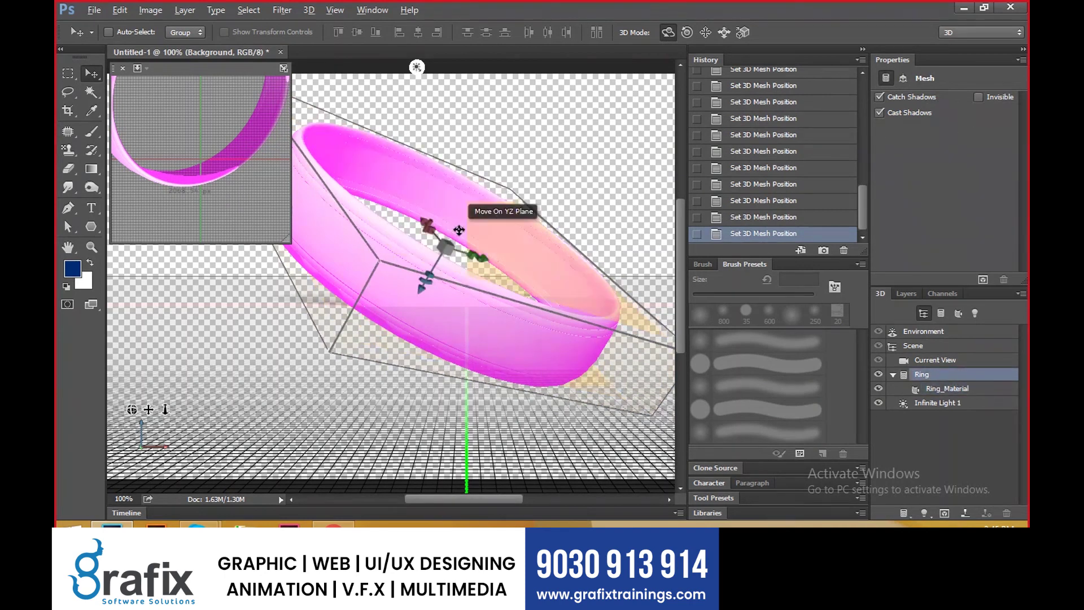
pyautogui.moveTo(460, 230); pyautogui.dragTo(491, 239)
pyautogui.click(476, 253)
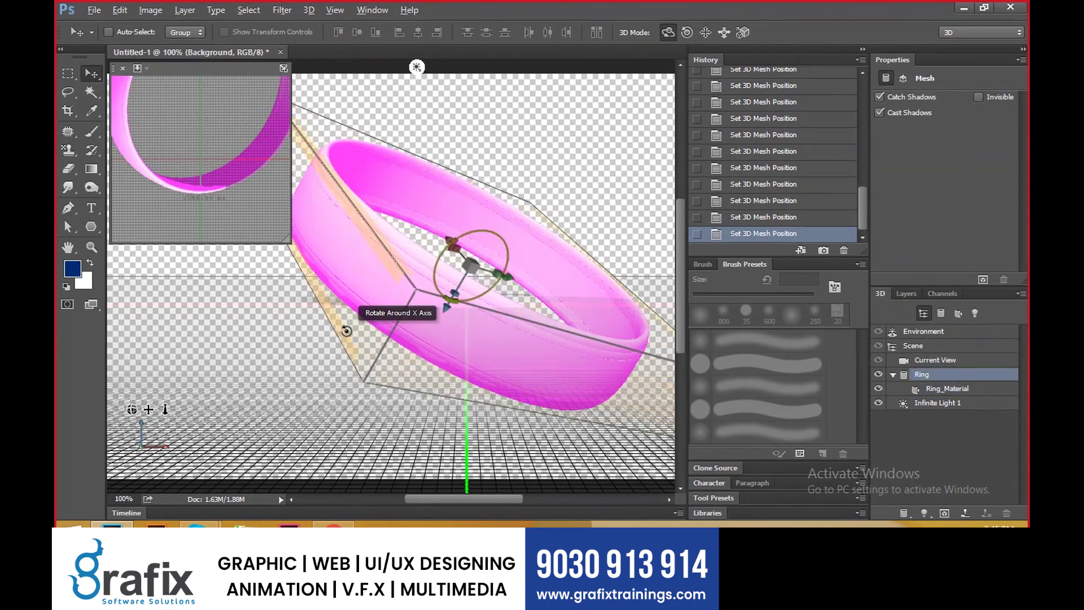
pyautogui.click(481, 254)
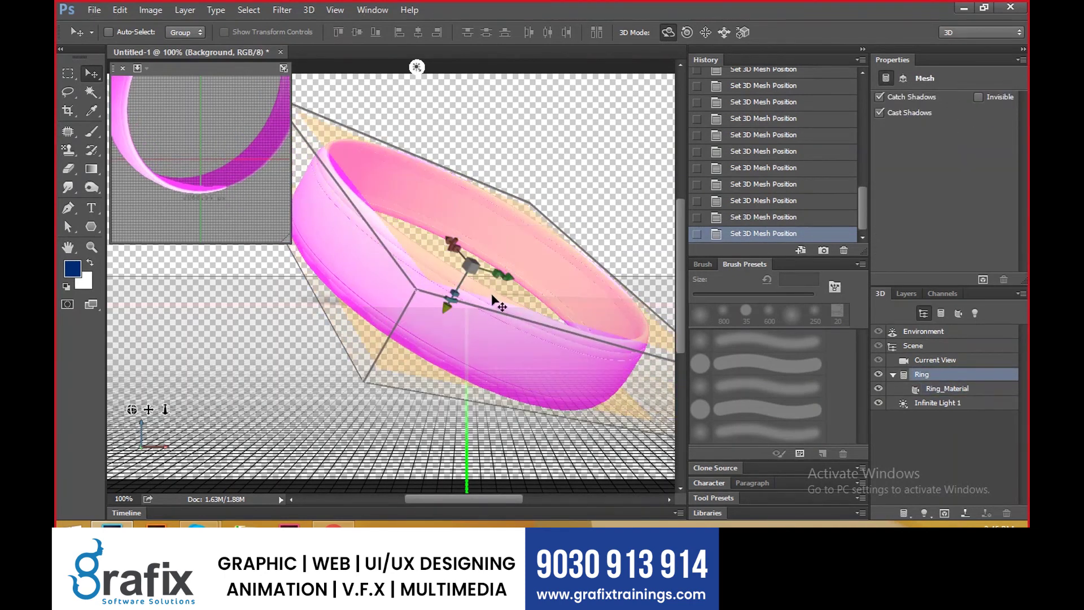
# - Render the 3D ring with its material selected
pyautogui.click(468, 296)
pyautogui.scroll(-4, 463, 311)
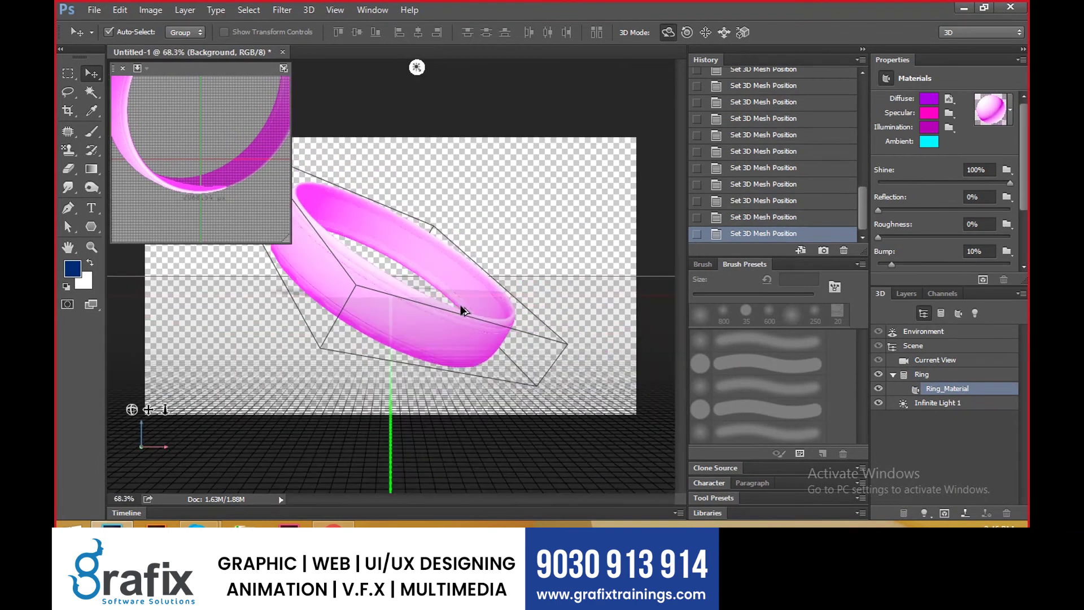
pyautogui.scroll(1, 462, 310)
pyautogui.click(282, 10)
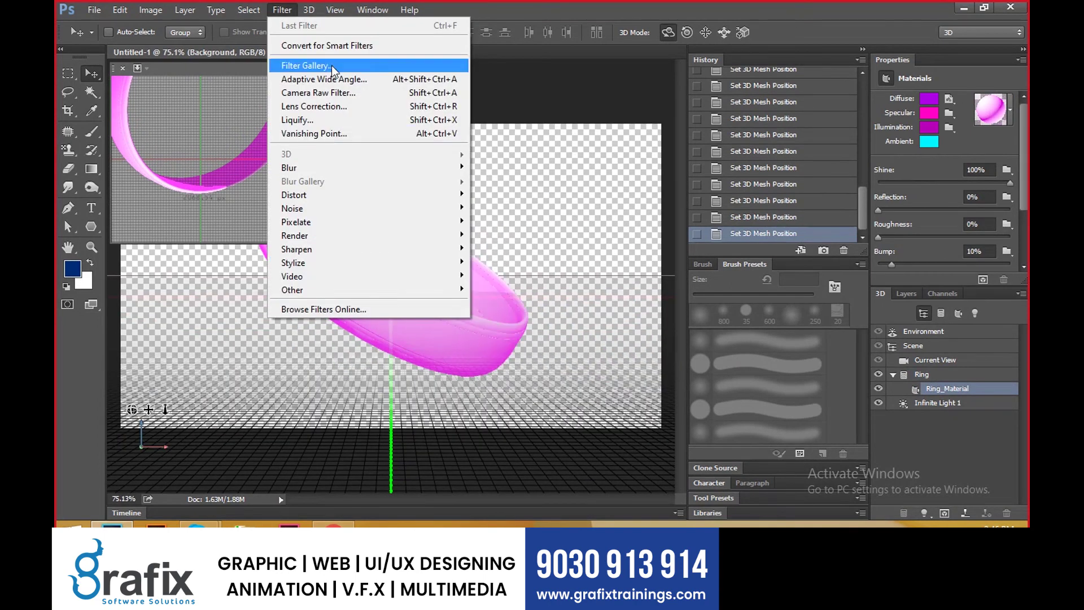
pyautogui.click(309, 9)
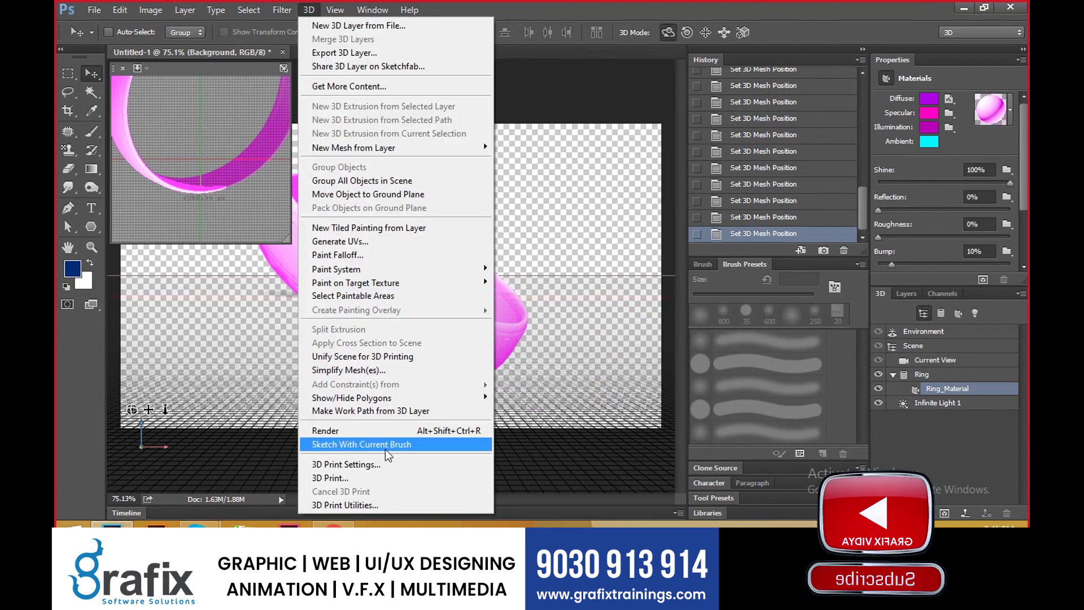
pyautogui.click(384, 431)
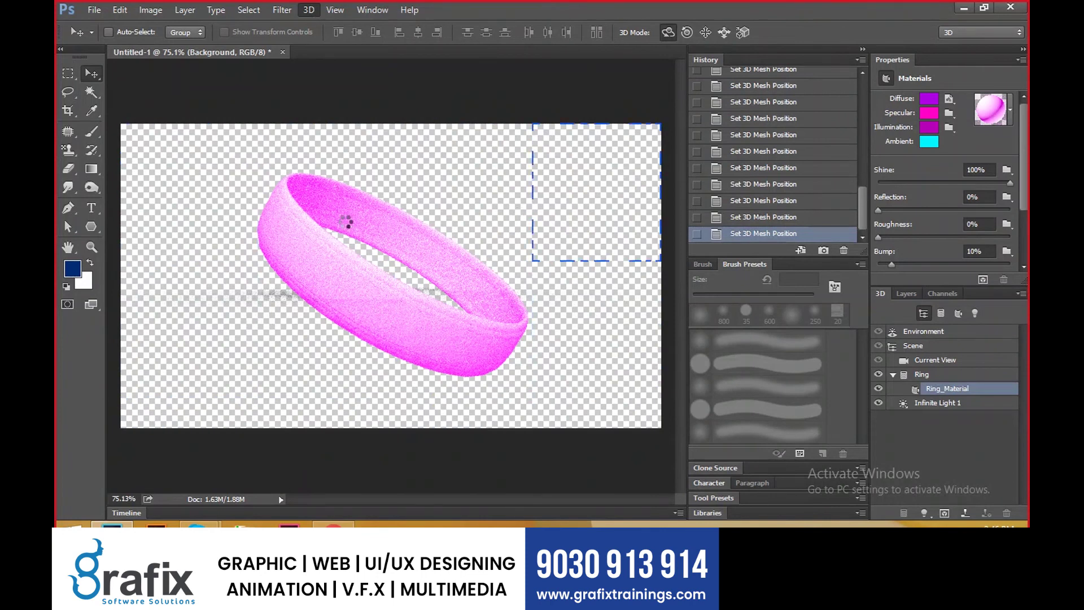
pyautogui.click(308, 10)
pyautogui.moveTo(362, 148)
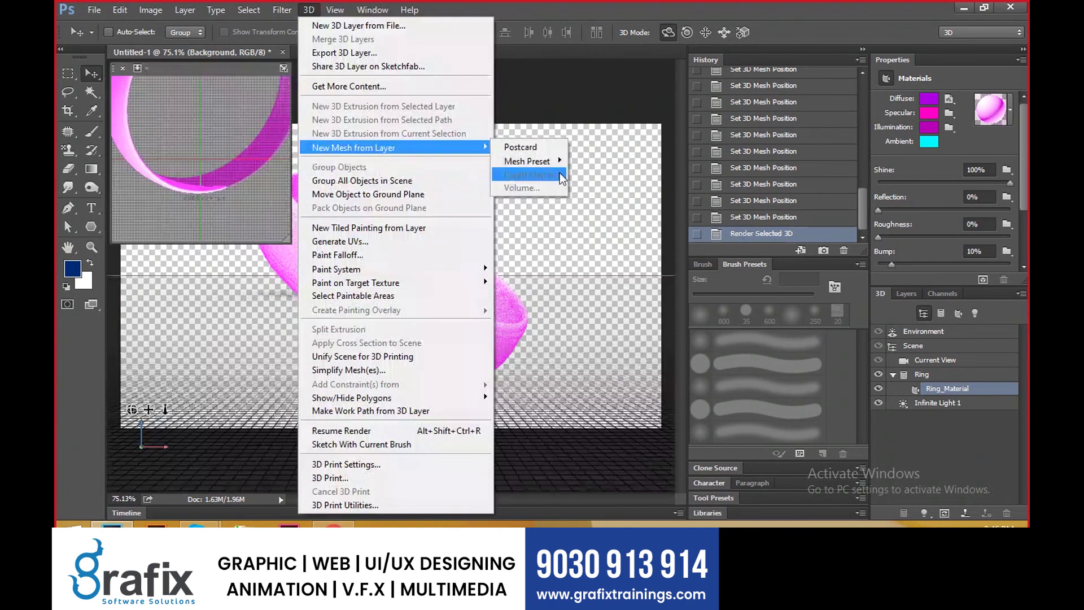
pyautogui.moveTo(528, 161)
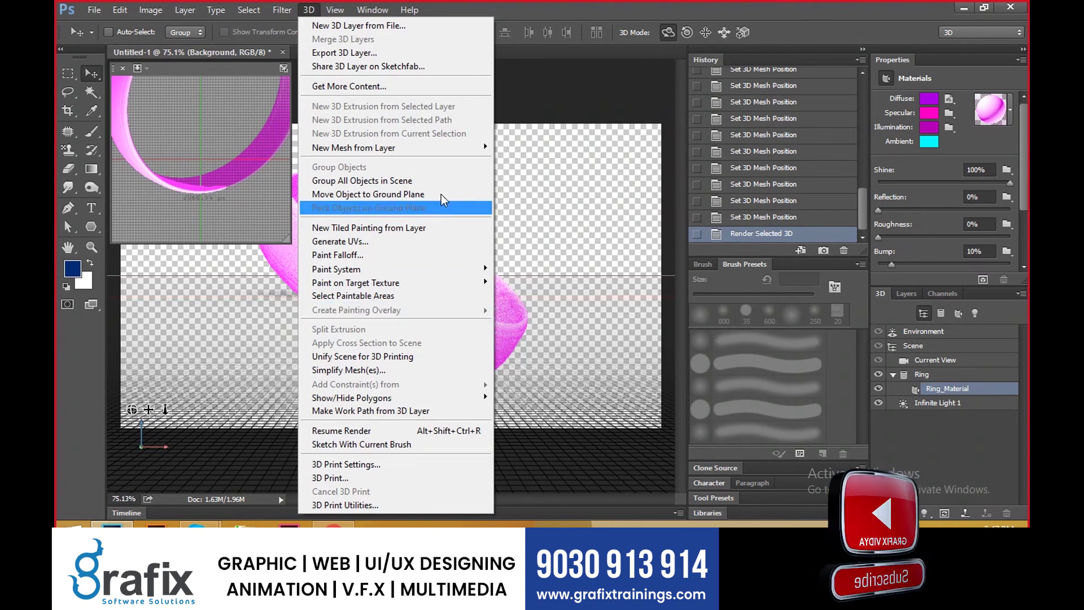
pyautogui.moveTo(334, 11)
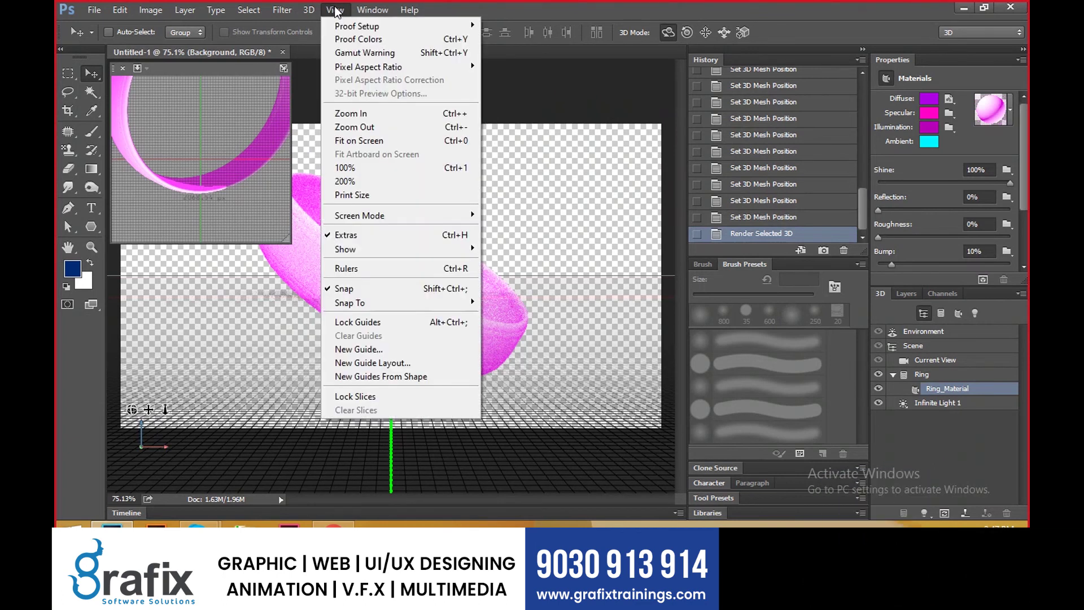
pyautogui.click(522, 185)
# - Close the ring document without saving and open the image 800x800 2.jpg
pyautogui.hotkey('ctrl', 'w')
pyautogui.press('n')
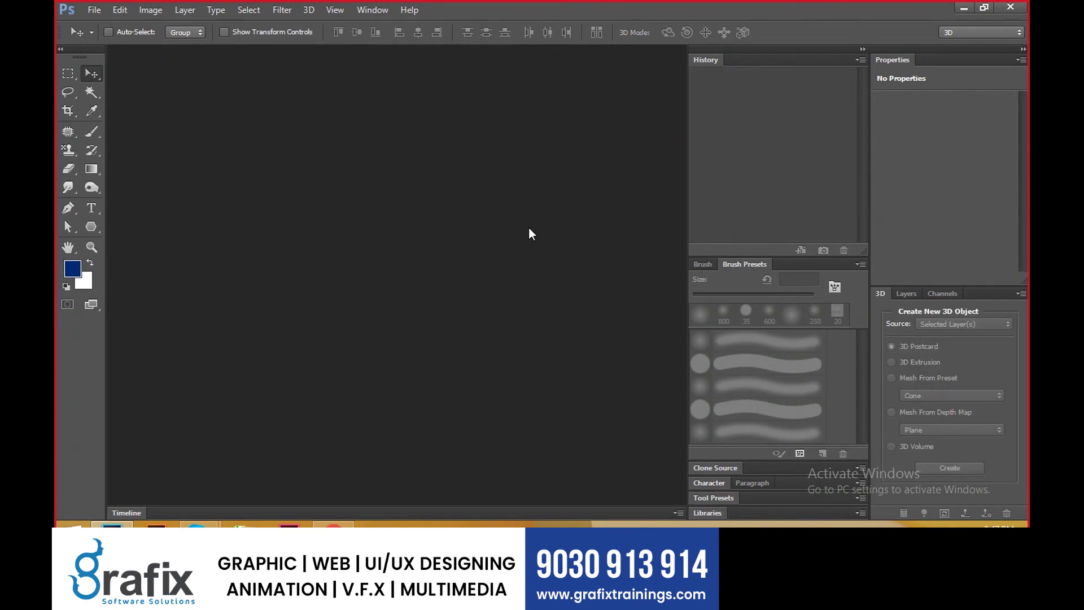
pyautogui.hotkey('ctrl', 'o')
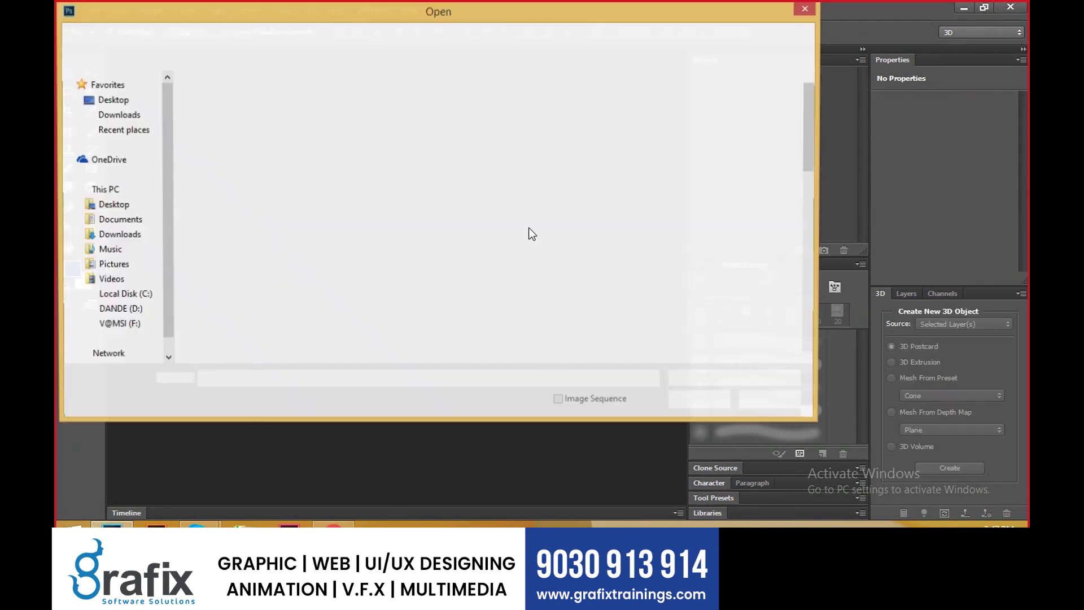
pyautogui.doubleClick(462, 282)
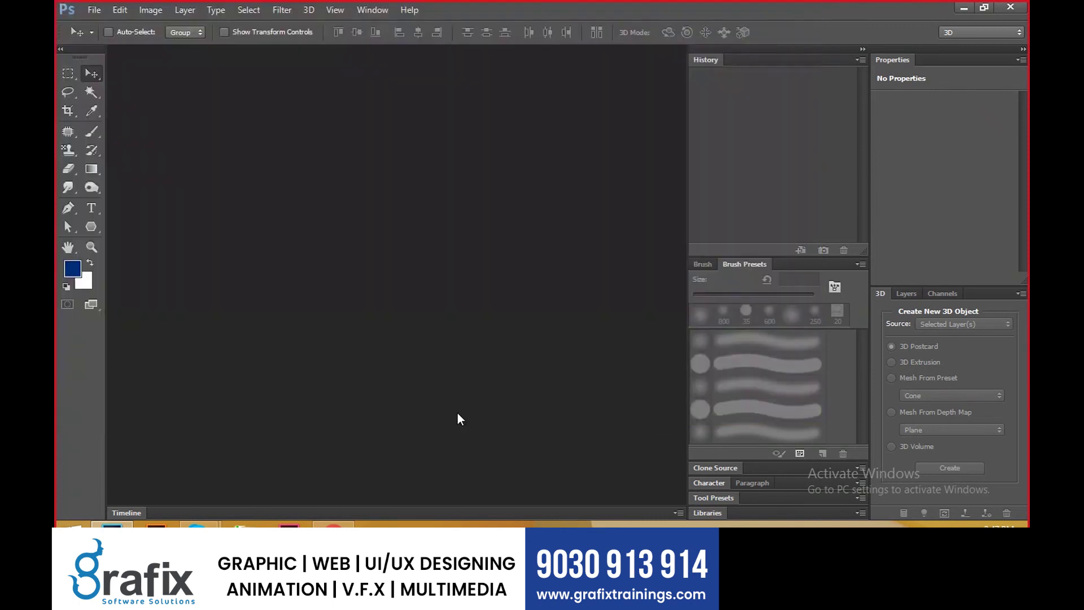
# - Examine the opened photo at zoom levels between 25% and 100%, and look over the available view commands and their shortcuts
pyautogui.keyDown('alt'); pyautogui.scroll(3, 462, 308); pyautogui.keyUp('alt')
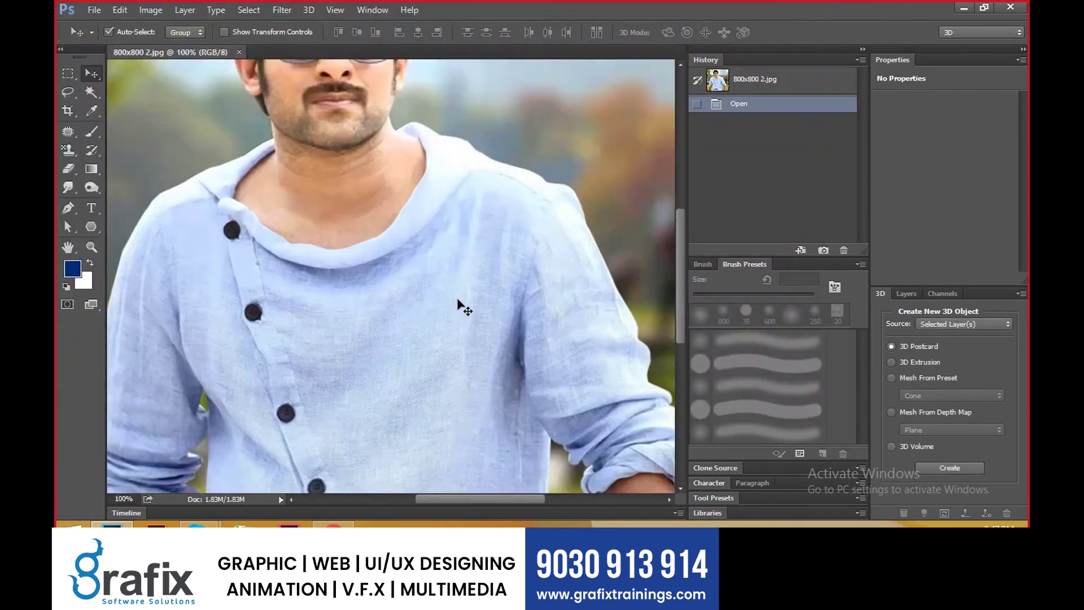
pyautogui.keyDown('alt'); pyautogui.scroll(-5, 462, 308); pyautogui.keyUp('alt')
pyautogui.scroll(4, 462, 308)
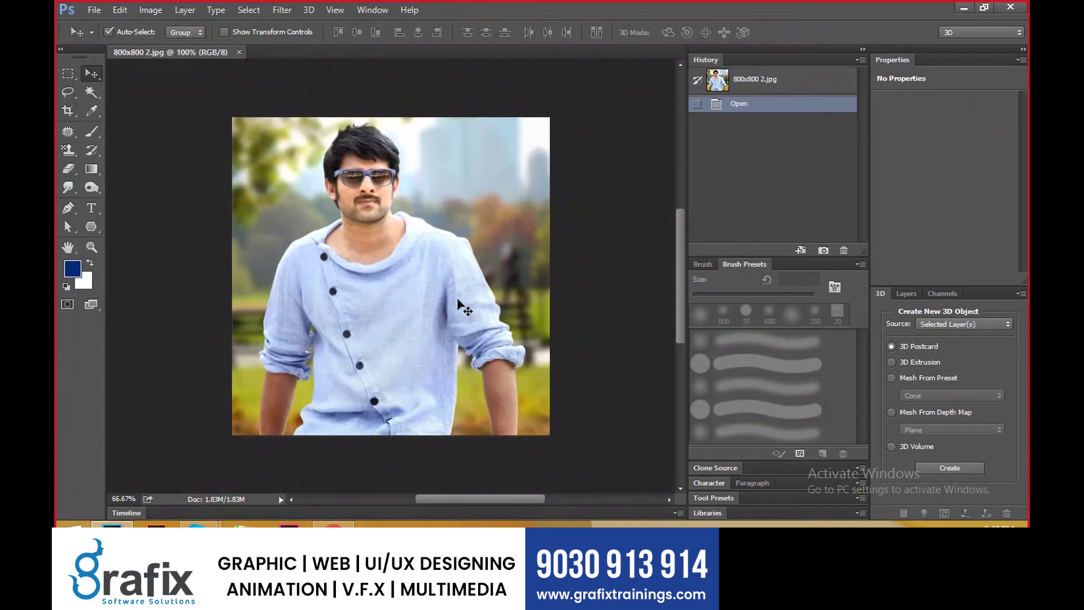
pyautogui.scroll(-2, 462, 308)
pyautogui.scroll(-3, 459, 302)
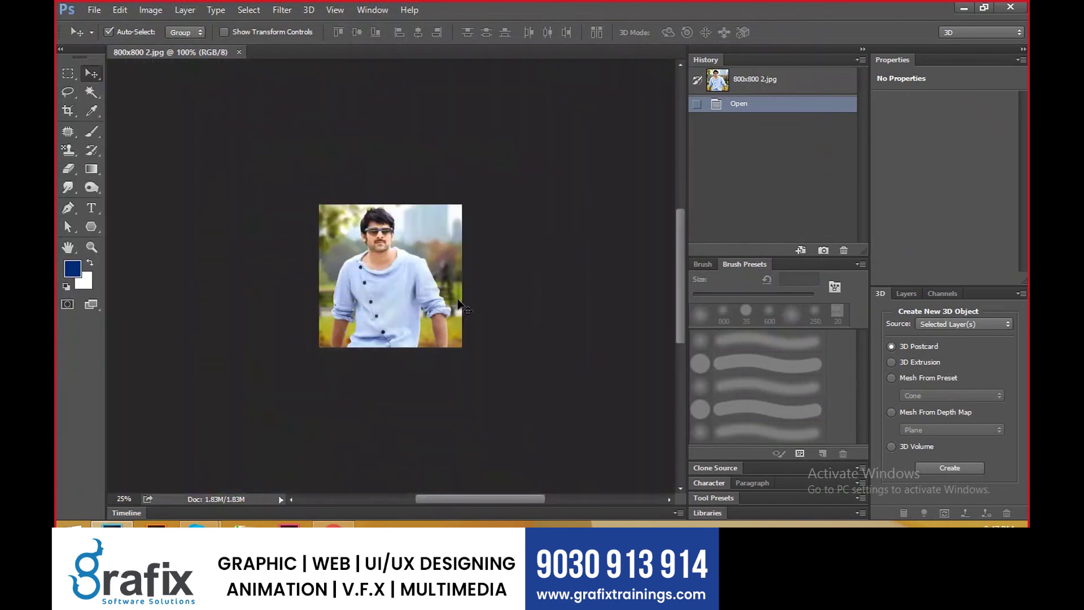
pyautogui.scroll(1, 459, 302)
pyautogui.scroll(2, 462, 308)
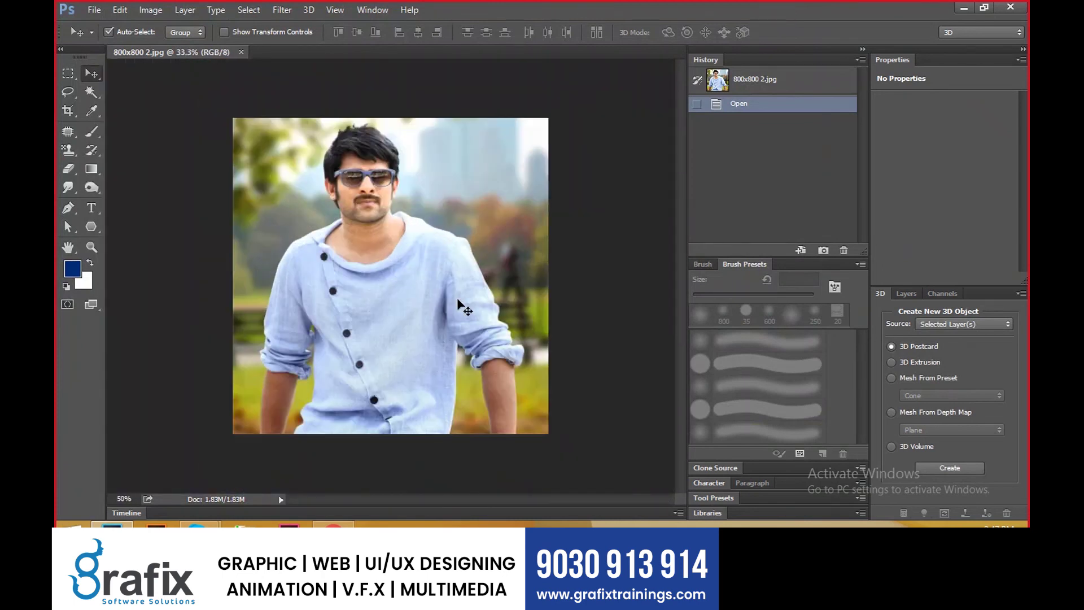
pyautogui.scroll(-4, 462, 308)
pyautogui.scroll(2, 462, 308)
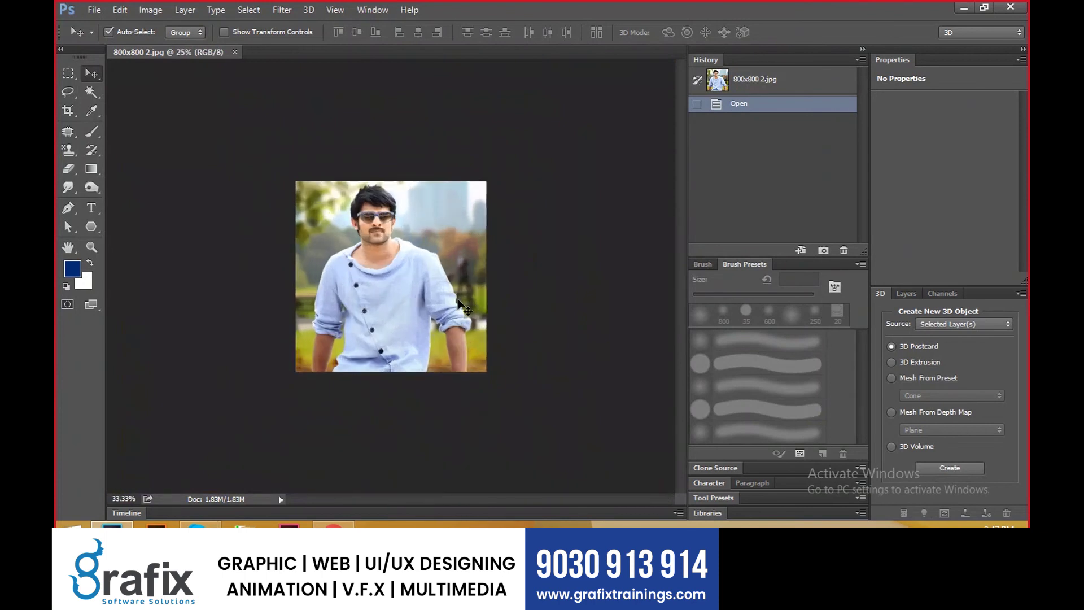
pyautogui.scroll(-3, 462, 308)
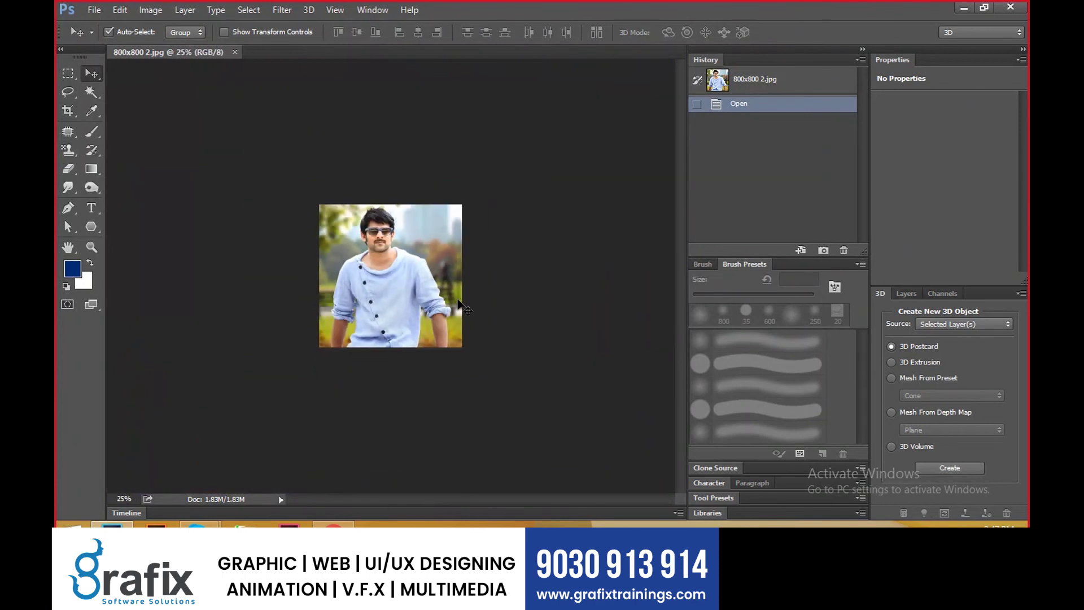
pyautogui.scroll(3, 462, 307)
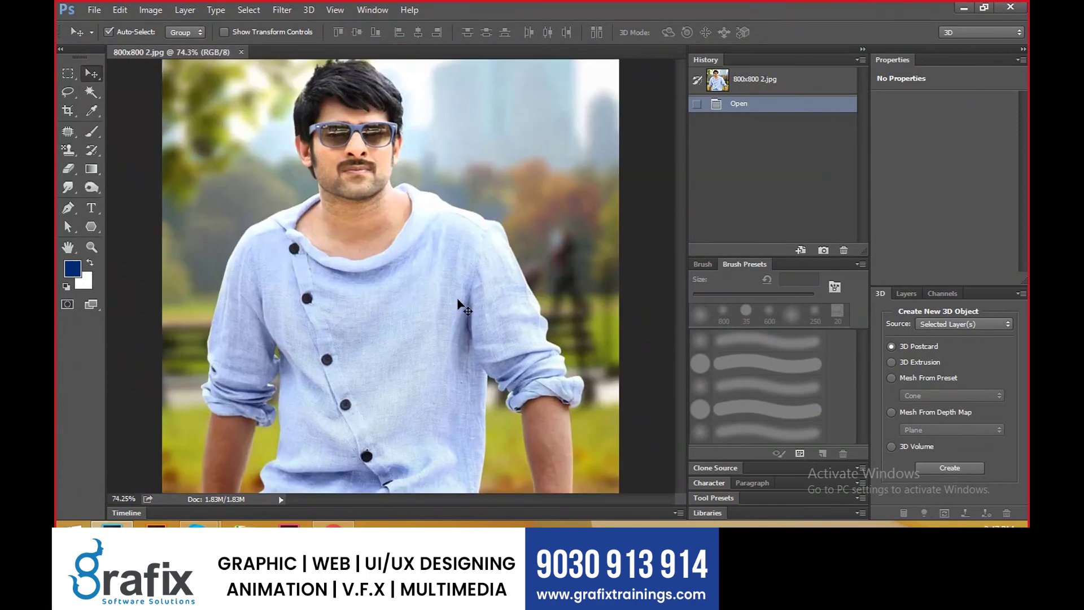
pyautogui.hotkey('ctrl', '+')
pyautogui.click(334, 10)
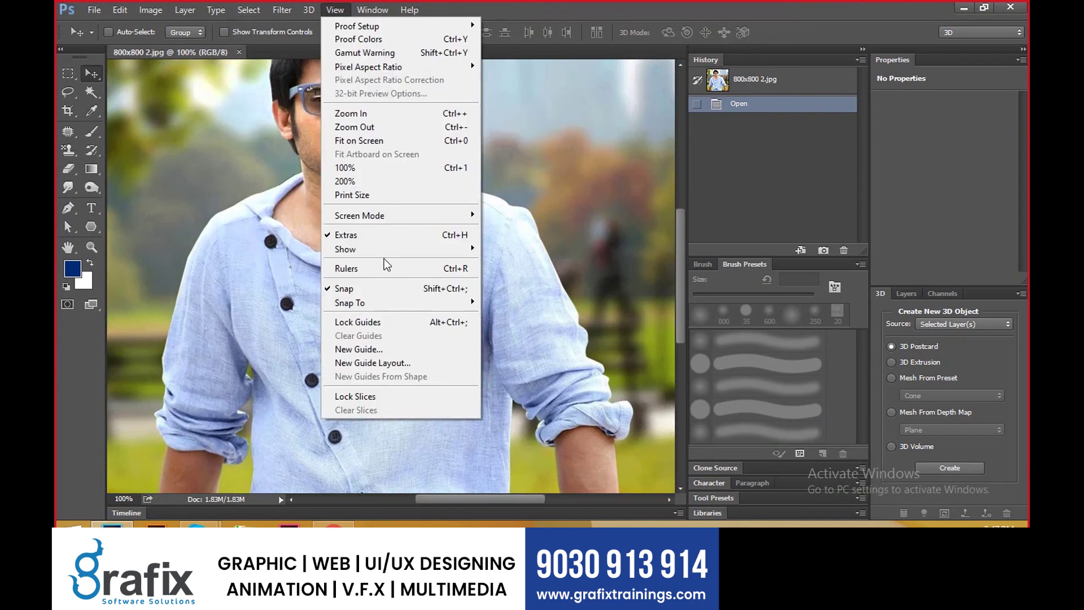
# - Switch to the desktop, open the TEXT folder and browse to its files starting with V
pyautogui.press('super+d')
pyautogui.doubleClick(74, 280)
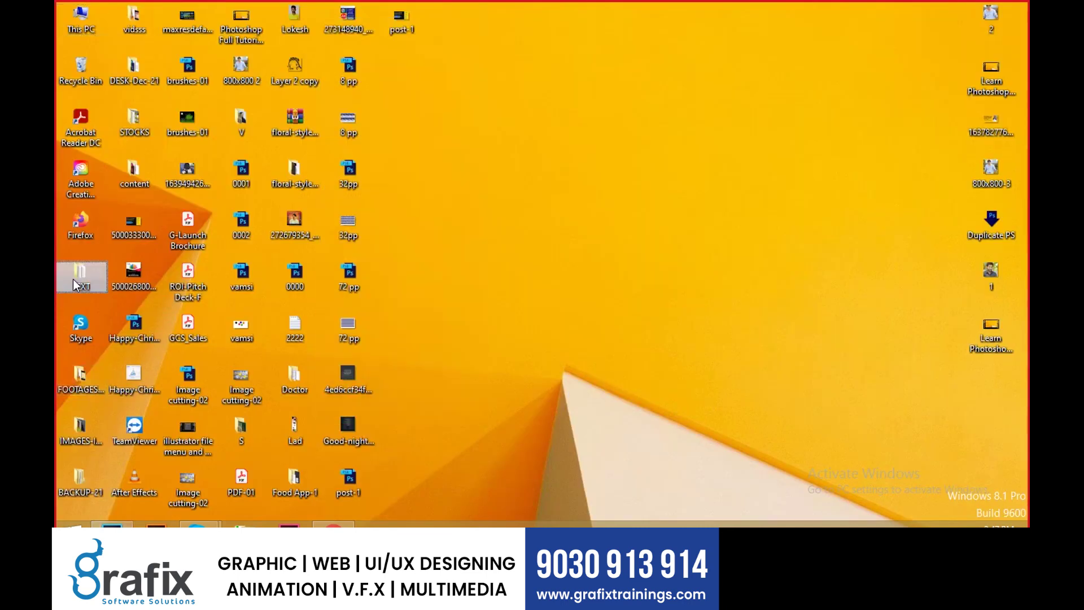
pyautogui.press('v')
pyautogui.press('v')
pyautogui.press('v')
pyautogui.press('v')
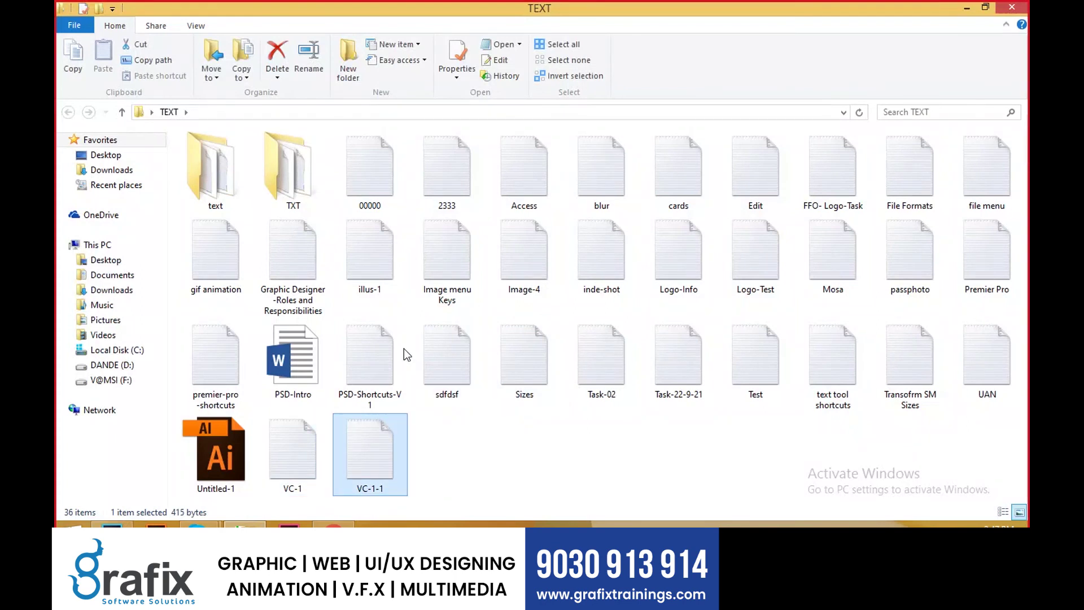
# - Open the PSD-Shortcuts-V1 text file from the TEXT folder
pyautogui.click(224, 337)
pyautogui.click(301, 261)
pyautogui.click(369, 242)
pyautogui.click(452, 191)
pyautogui.click(420, 316)
pyautogui.doubleClick(387, 376)
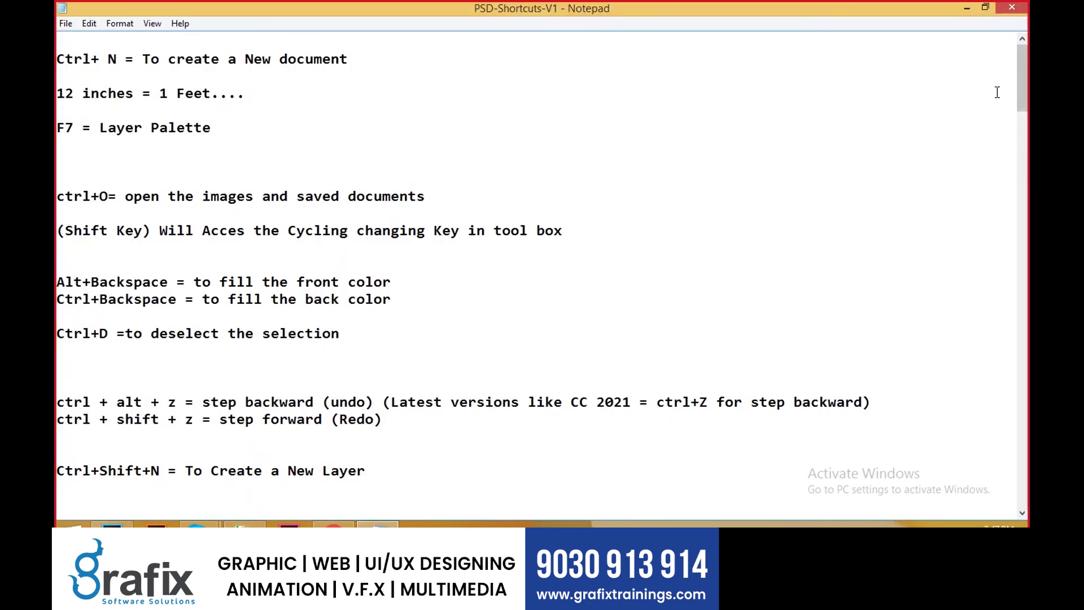
# - Find the zoom in, zoom out, fit document and 100% shortcuts in the notes and highlight those lines
pyautogui.moveTo(1014, 106); pyautogui.dragTo(1012, 505)
pyautogui.scroll(6, 158, 281)
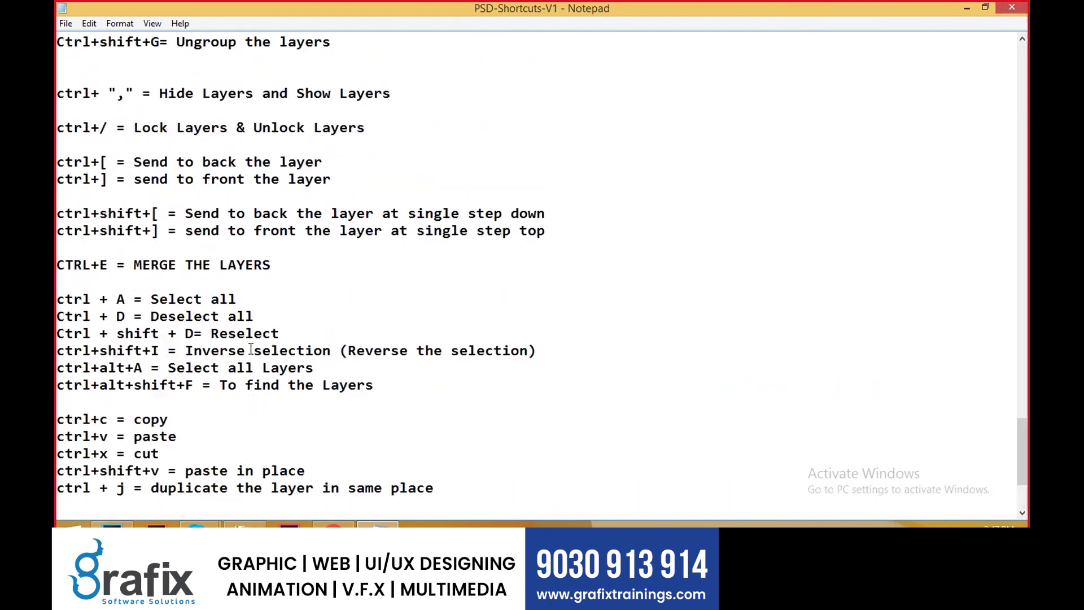
pyautogui.scroll(15, 251, 348)
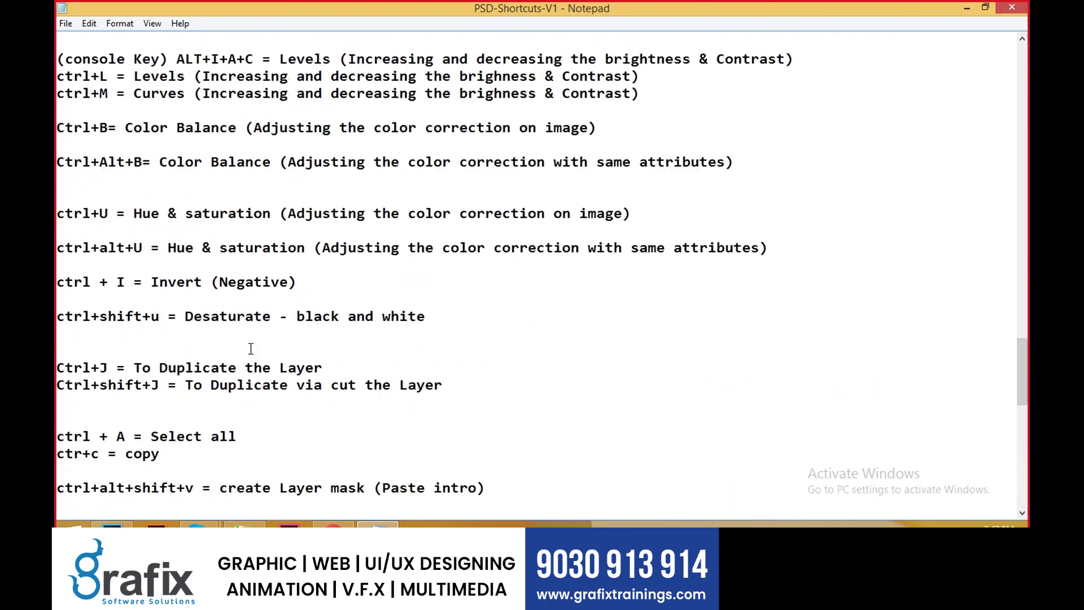
pyautogui.scroll(11, 189, 290)
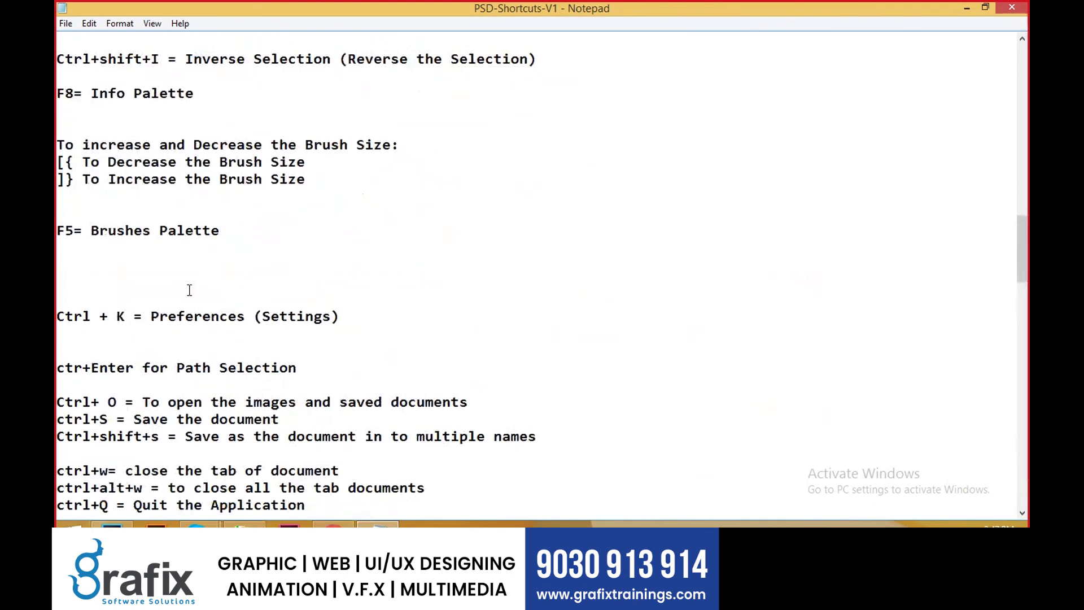
pyautogui.moveTo(417, 316); pyautogui.dragTo(57, 212)
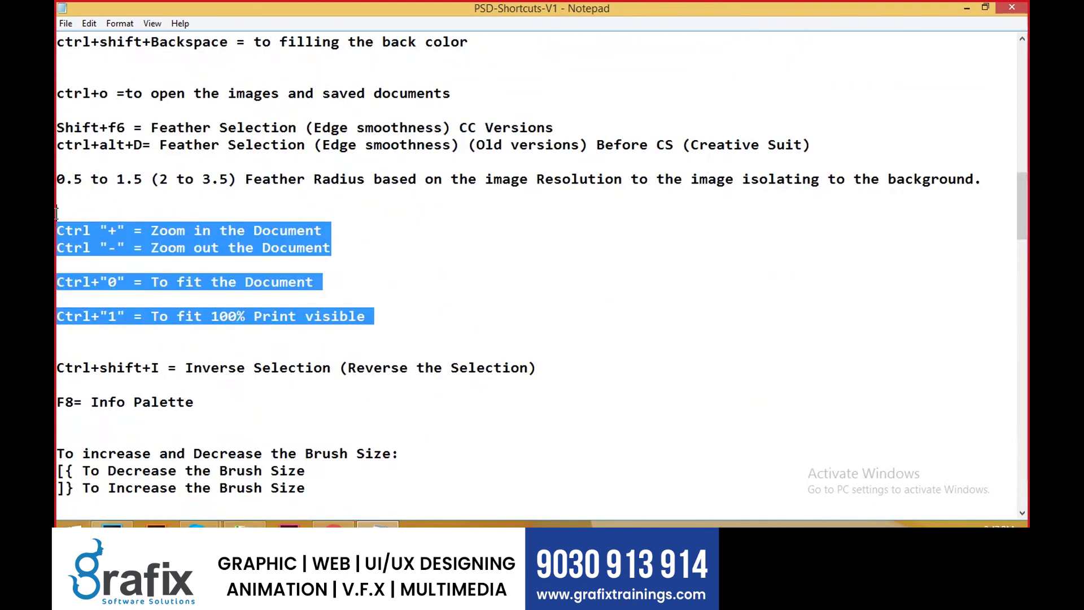
# - Switch back to Photoshop and view the photo at 200% and at print size
pyautogui.hotkey('alt', 'Tab')
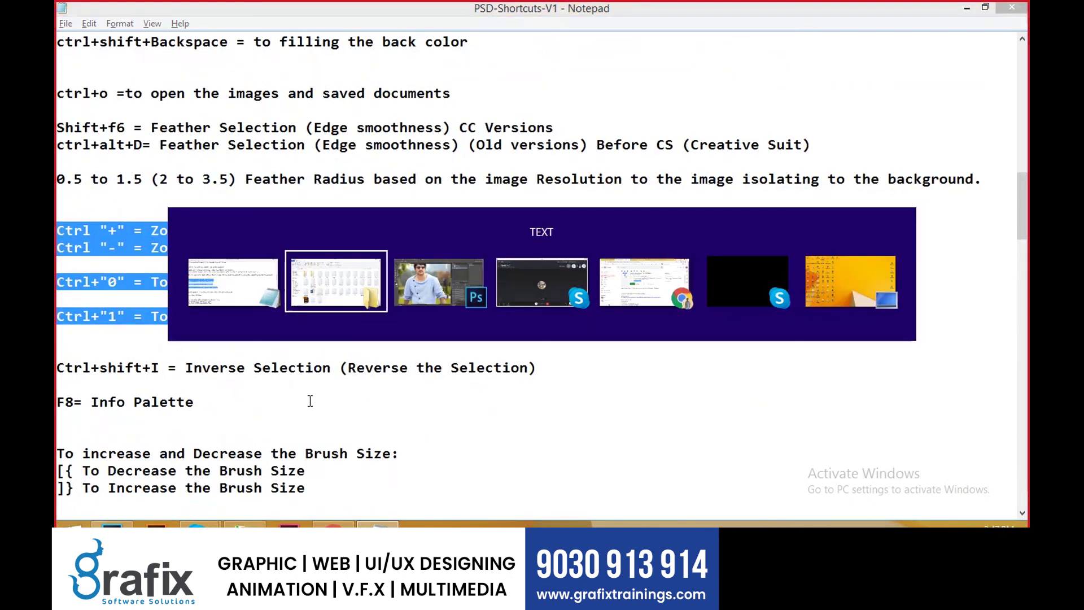
pyautogui.hotkey('alt', 'Tab')
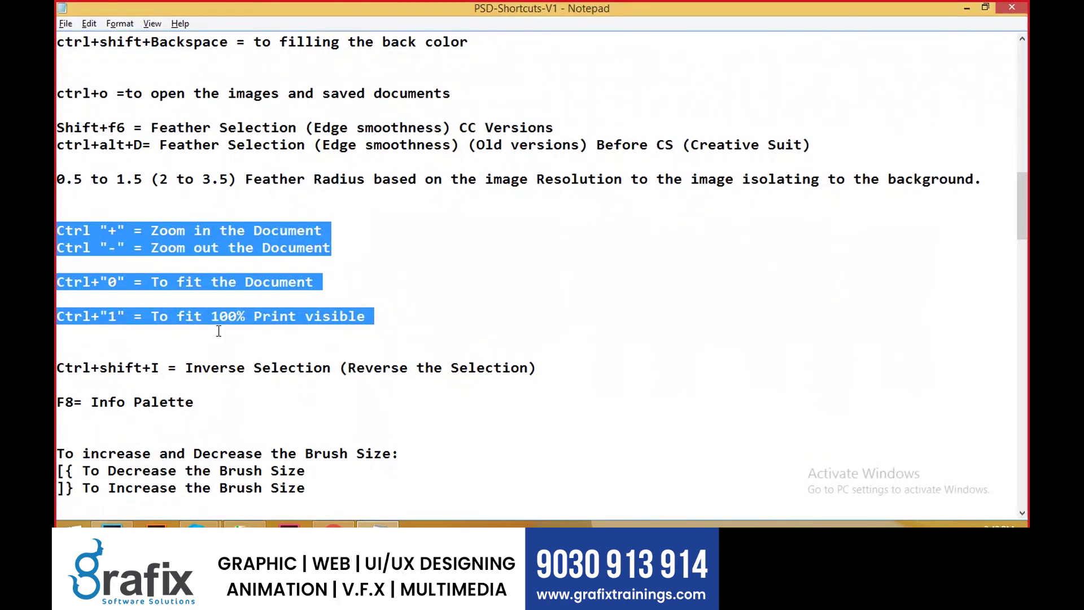
pyautogui.hotkey('alt', 'Tab')
pyautogui.hotkey('alt', 'Tab')
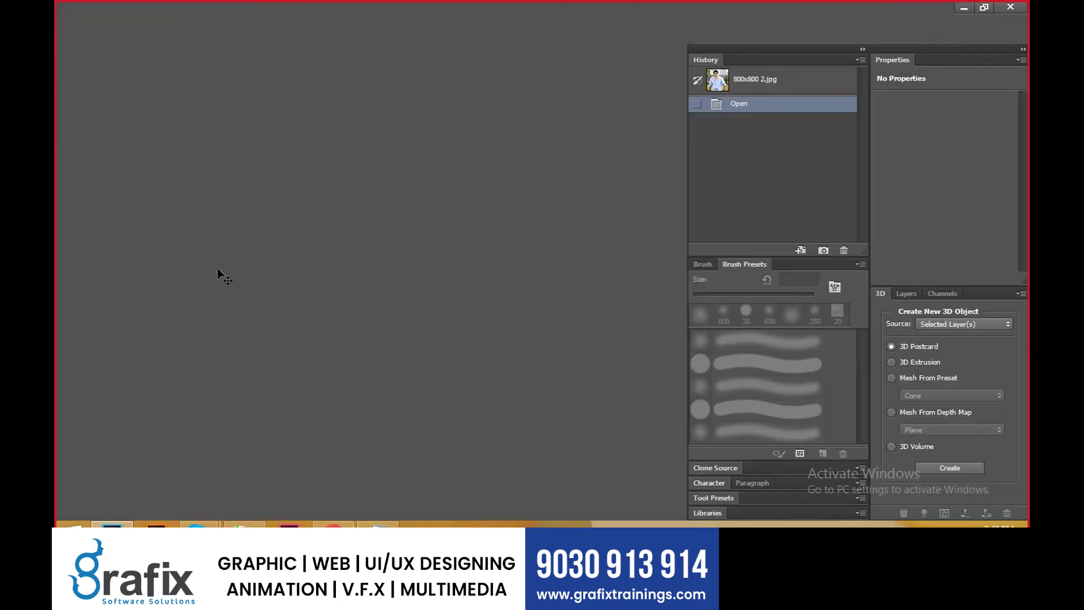
pyautogui.click(335, 9)
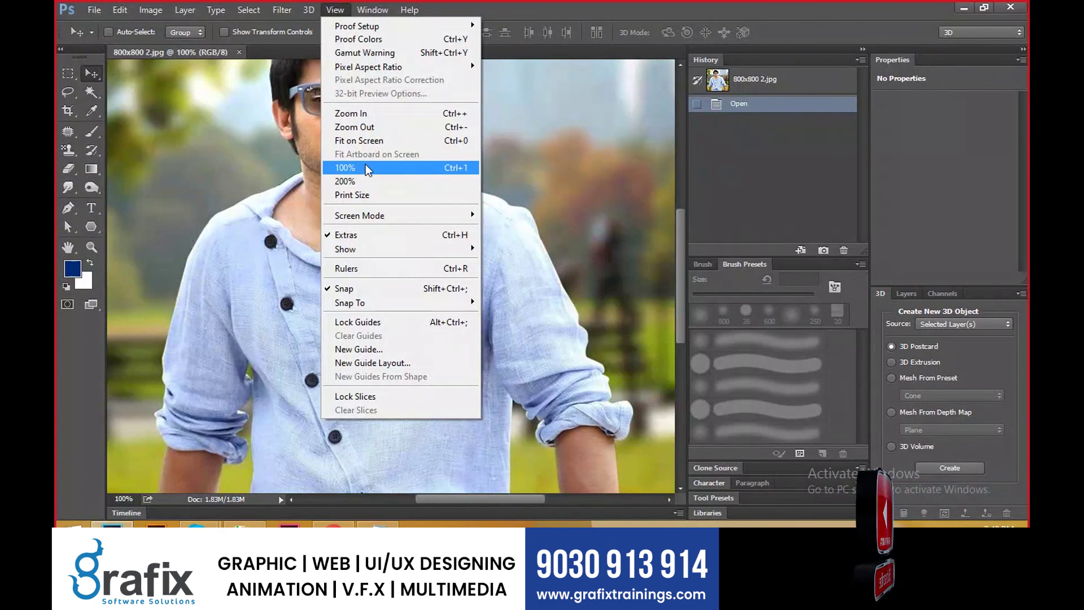
pyautogui.click(366, 182)
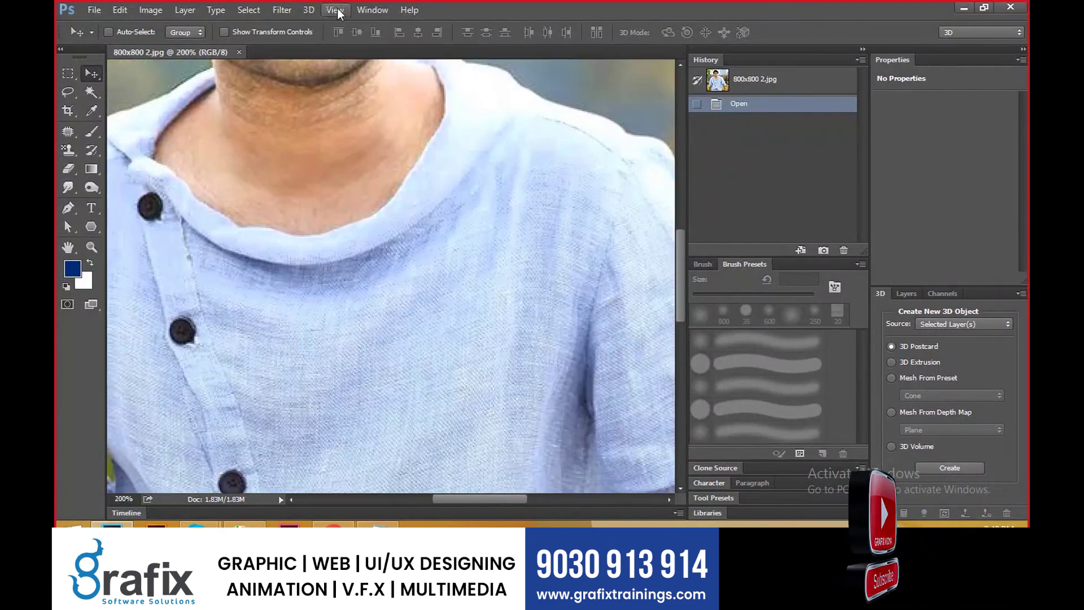
pyautogui.click(335, 10)
pyautogui.click(381, 195)
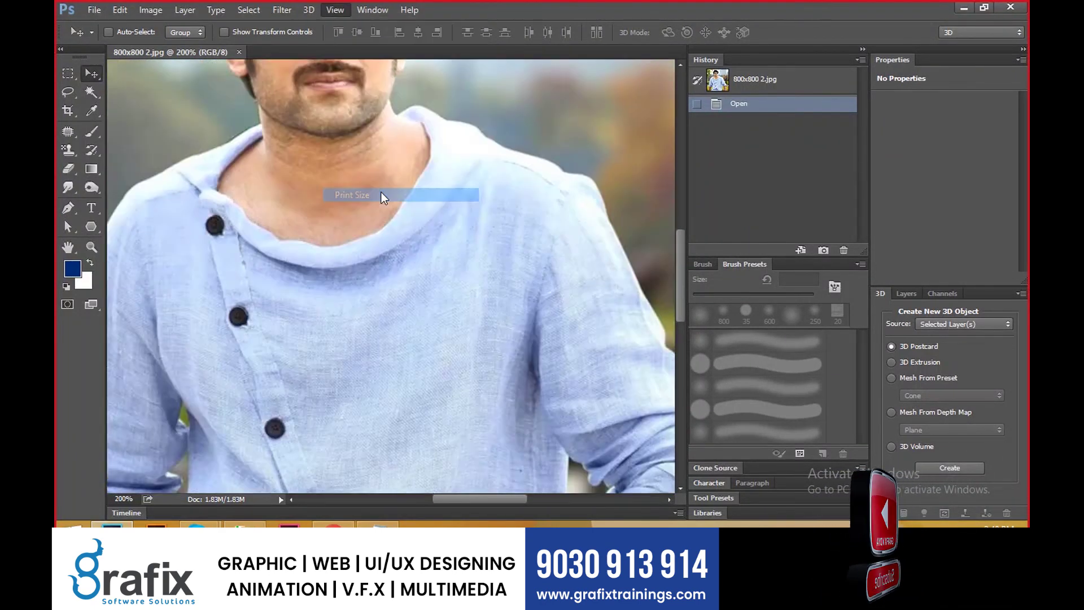
# - Collapse the History and brush panel column to icons, and cycle the screen modes to view the photo full screen
pyautogui.click(339, 11)
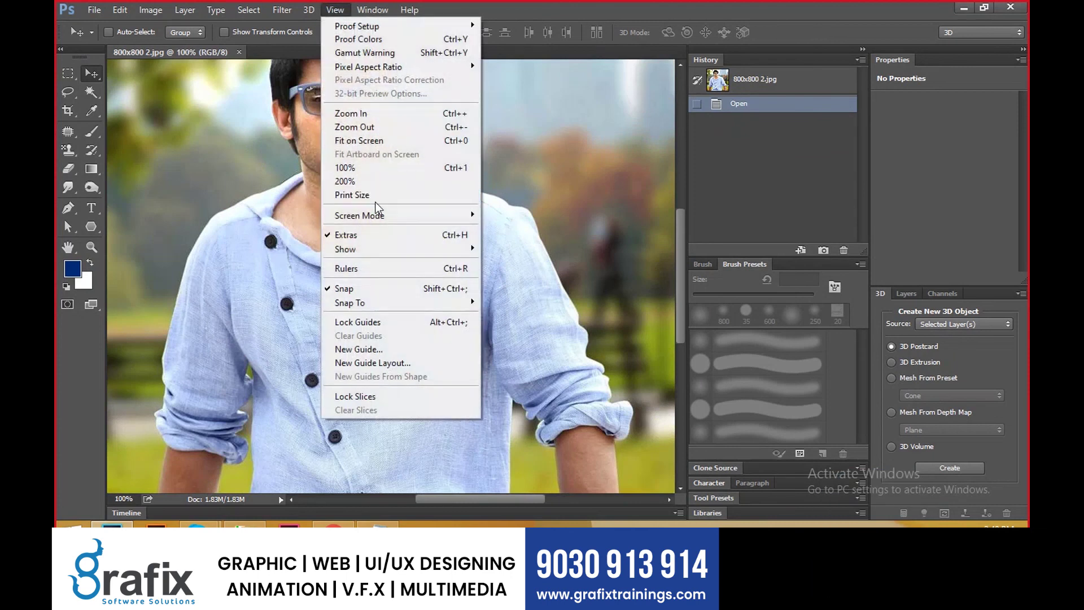
pyautogui.click(863, 50)
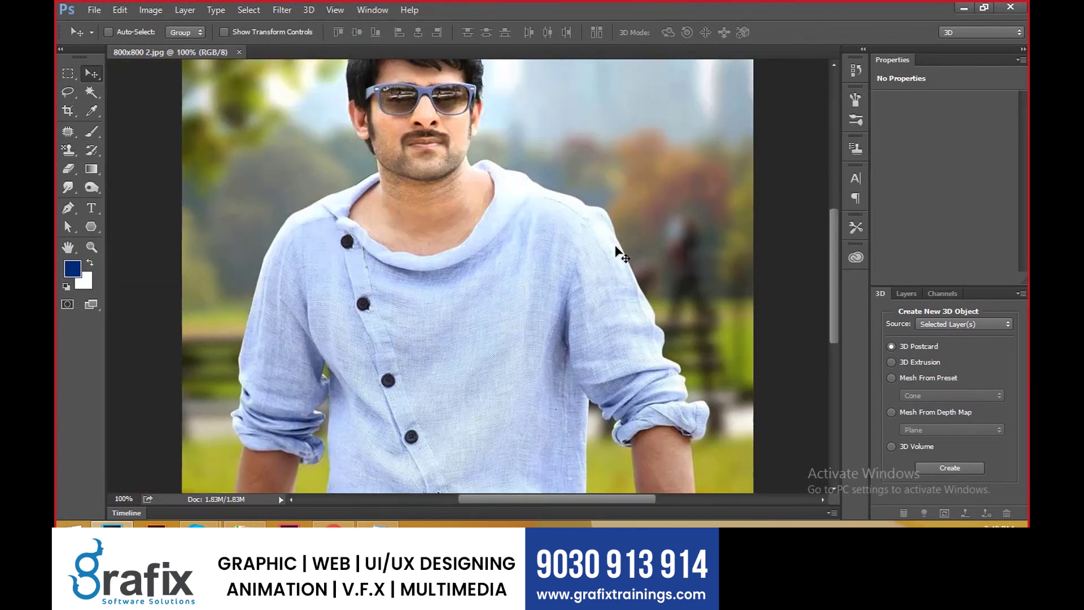
pyautogui.press('f')
pyautogui.press('f')
pyautogui.press('f')
pyautogui.press('f')
pyautogui.press('f')
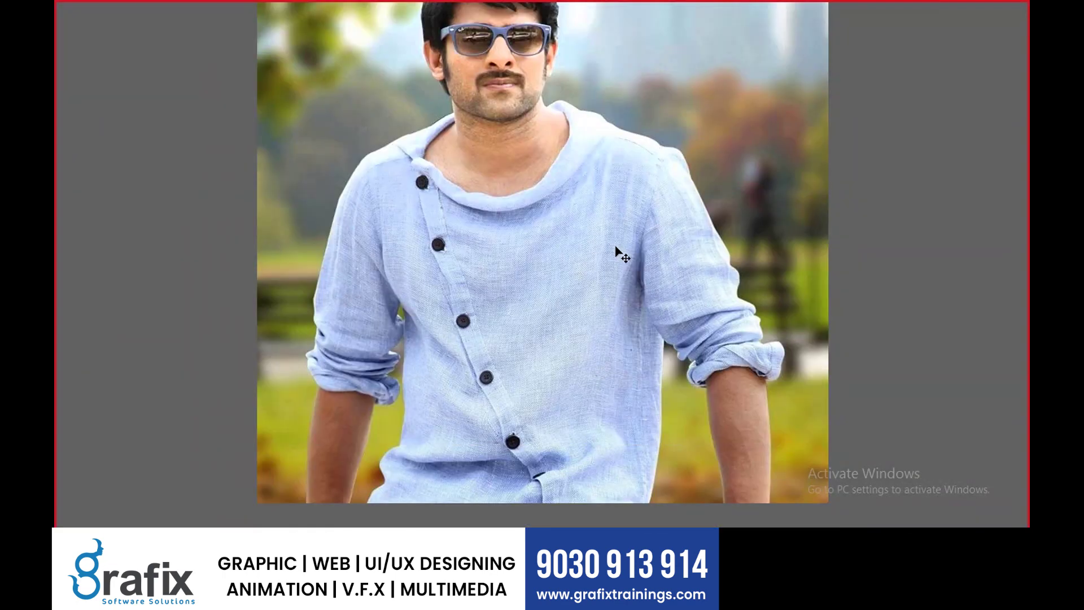
pyautogui.press('space')
pyautogui.moveTo(579, 255)
pyautogui.mouseDown()
pyautogui.moveTo(572, 294)
pyautogui.moveTo(572, 271)
pyautogui.mouseUp()
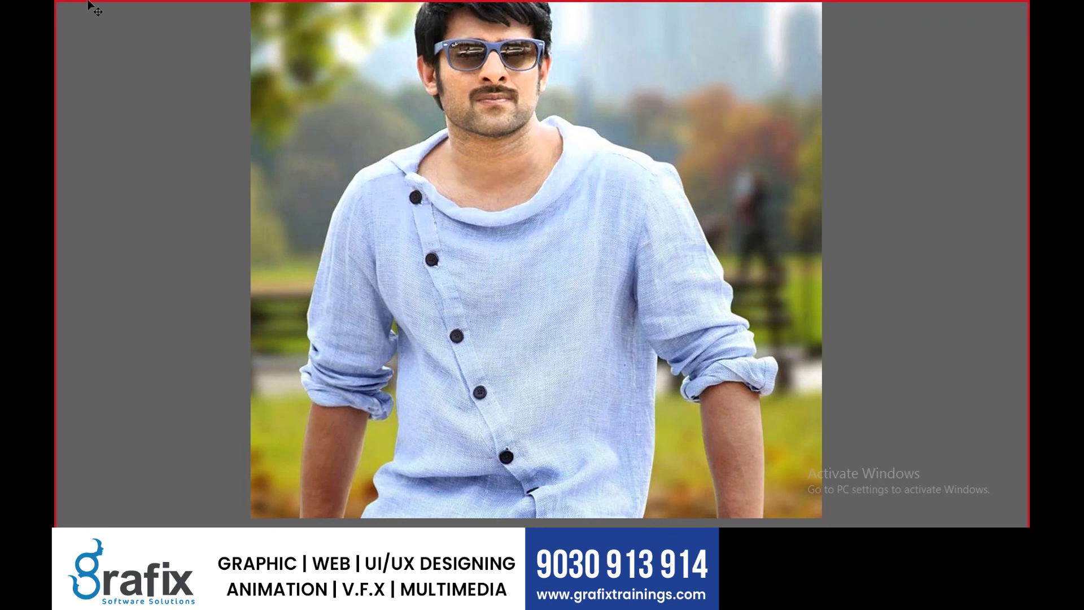